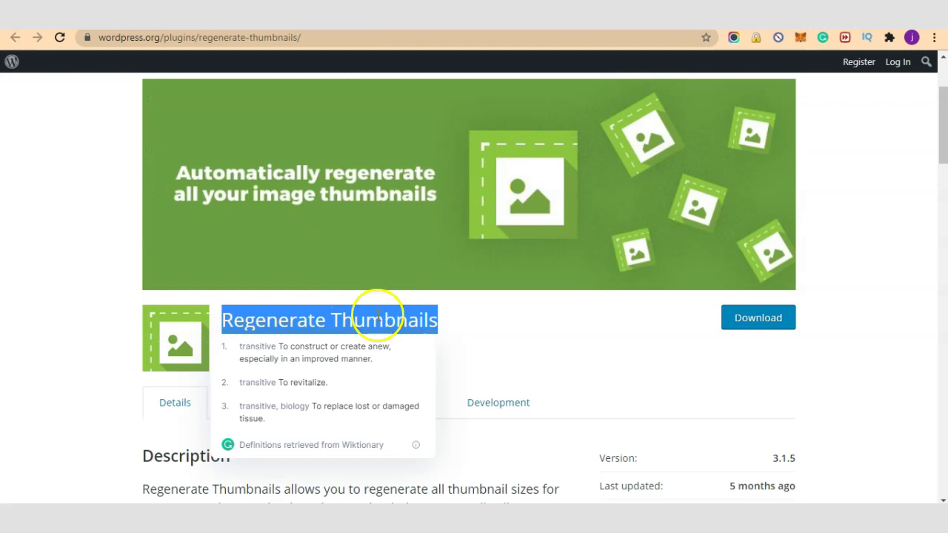
- Dismiss the definition popup and select the full 'Regenerate Thumbnails' heading on the plugin page
{"action": "left_click", "coordinate": [478, 332]}
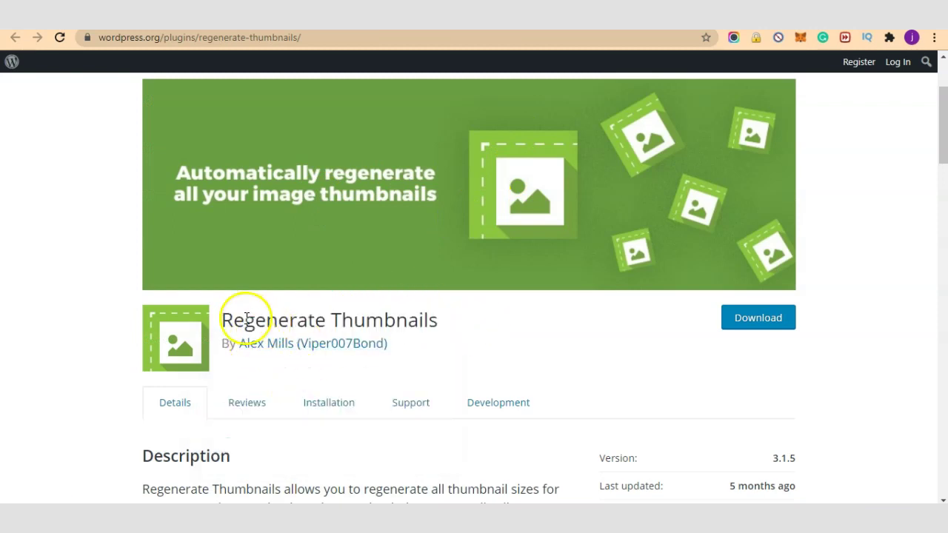
{"action": "left_click", "coordinate": [223, 316]}
{"action": "left_click_drag", "start_coordinate": [223, 315], "coordinate": [457, 319]}
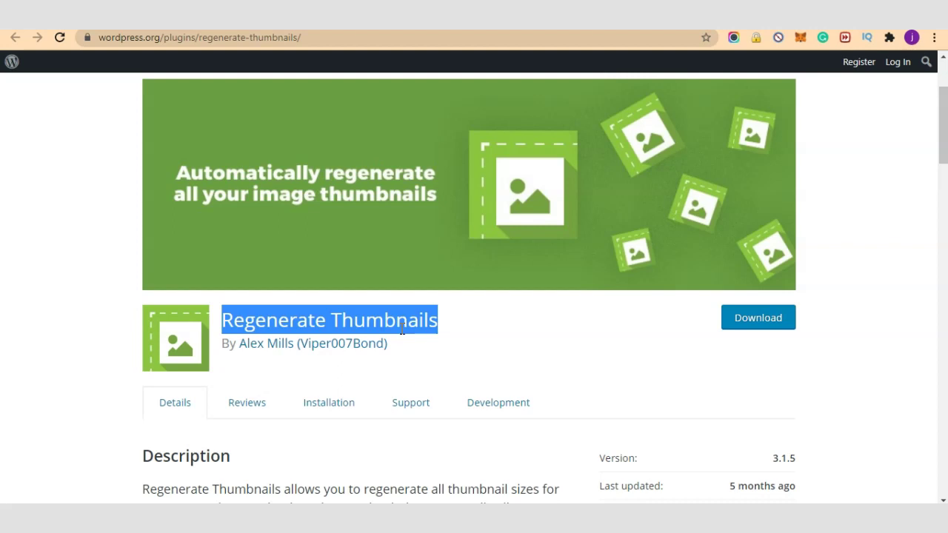
{"action": "mouse_move", "coordinate": [450, 339]}
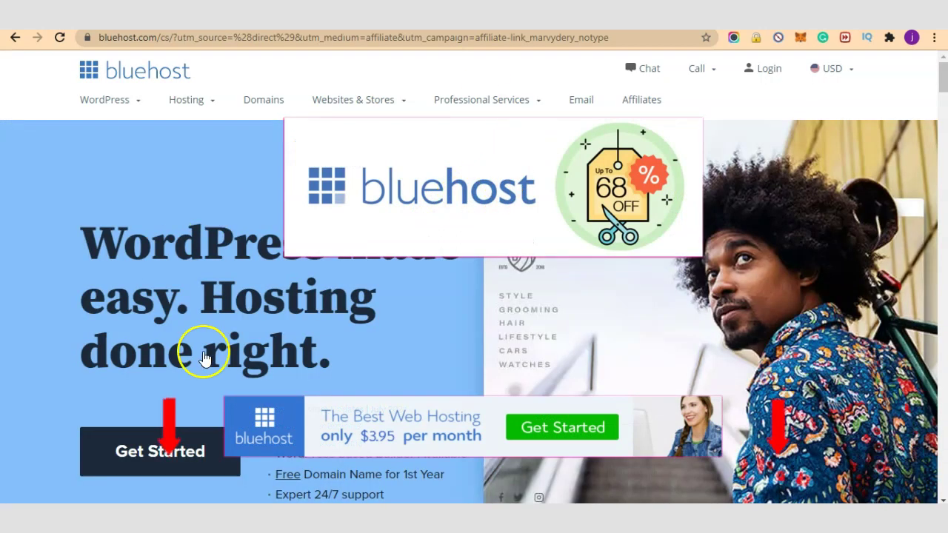
- Bring up Bluehost's shared hosting plans showing Basic, Plus, Choice Plus and Pro prices
{"action": "scroll", "coordinate": [342, 317], "scroll_direction": "down", "scroll_amount": 1}
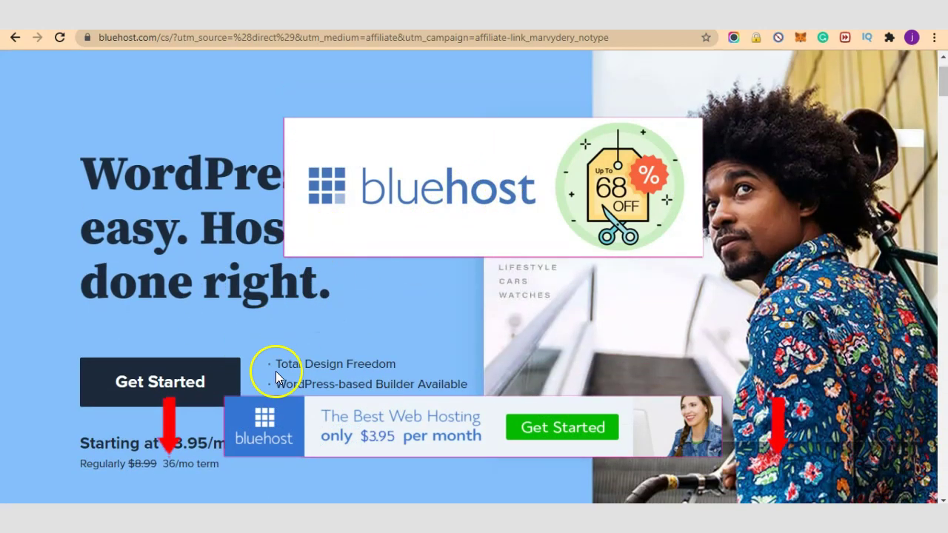
{"action": "left_click", "coordinate": [157, 390]}
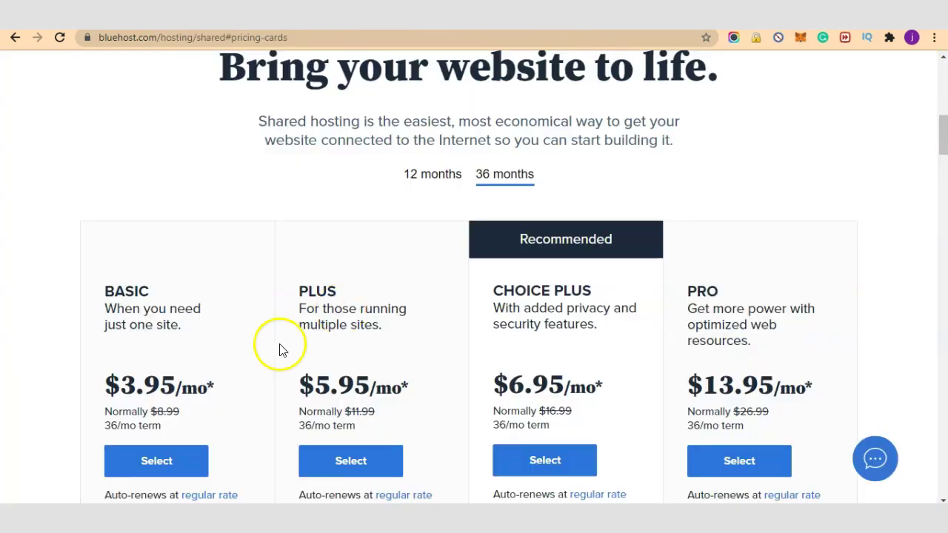
{"action": "scroll", "coordinate": [340, 315], "scroll_direction": "down", "scroll_amount": 2}
{"action": "scroll", "coordinate": [326, 319], "scroll_direction": "down", "scroll_amount": 1}
{"action": "scroll", "coordinate": [348, 308], "scroll_direction": "up", "scroll_amount": 1}
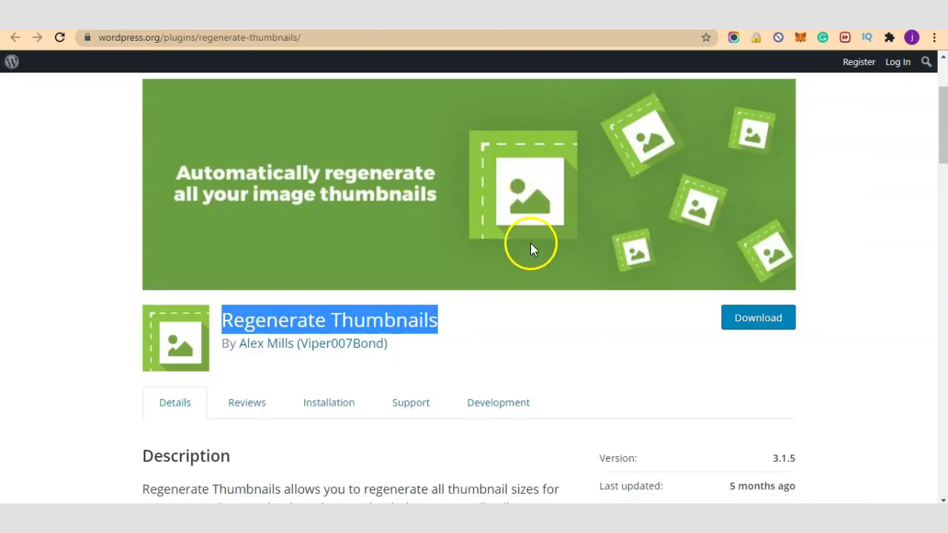
- Select the Description bullet about switching to a theme with differently sized featured images
{"action": "scroll", "coordinate": [530, 249], "scroll_direction": "up", "scroll_amount": 2}
{"action": "scroll", "coordinate": [577, 339], "scroll_direction": "down", "scroll_amount": 2}
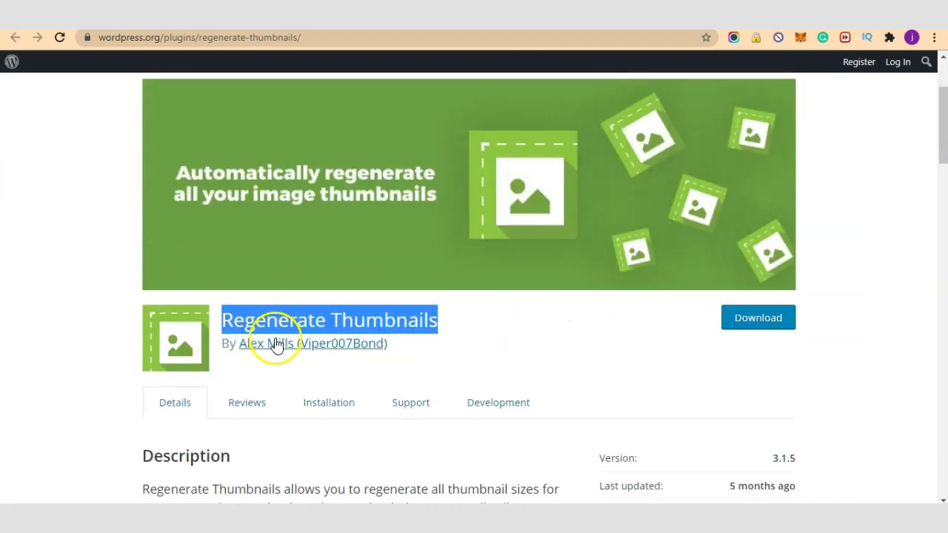
{"action": "left_click_drag", "start_coordinate": [228, 317], "coordinate": [390, 302]}
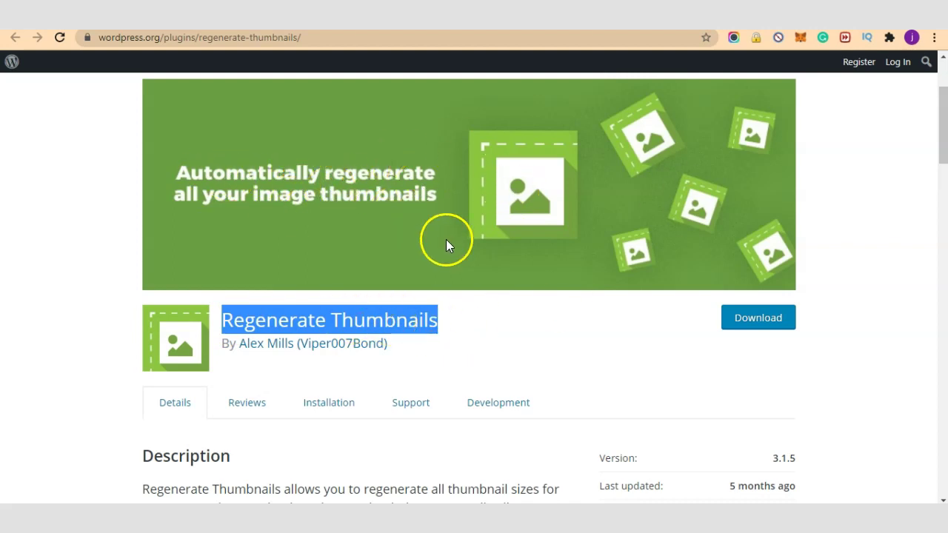
{"action": "scroll", "coordinate": [452, 240], "scroll_direction": "down", "scroll_amount": 6}
{"action": "scroll", "coordinate": [450, 245], "scroll_direction": "up", "scroll_amount": 3}
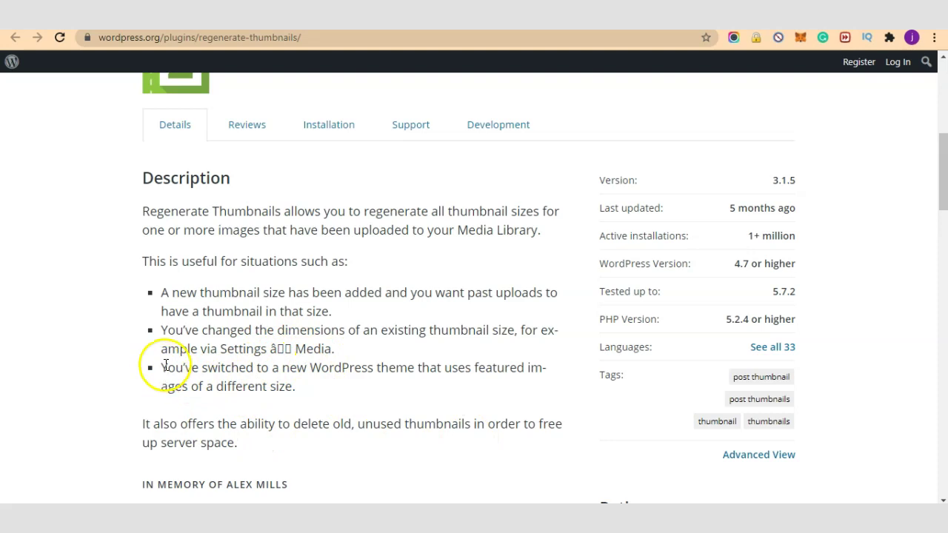
{"action": "left_click_drag", "start_coordinate": [162, 366], "coordinate": [317, 387]}
{"action": "left_click", "coordinate": [307, 370]}
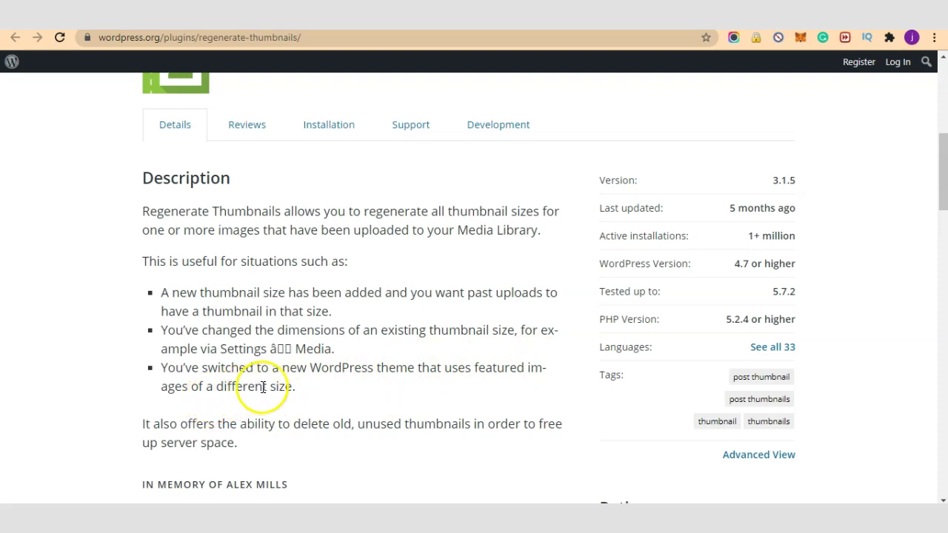
{"action": "left_click_drag", "start_coordinate": [297, 387], "coordinate": [161, 367]}
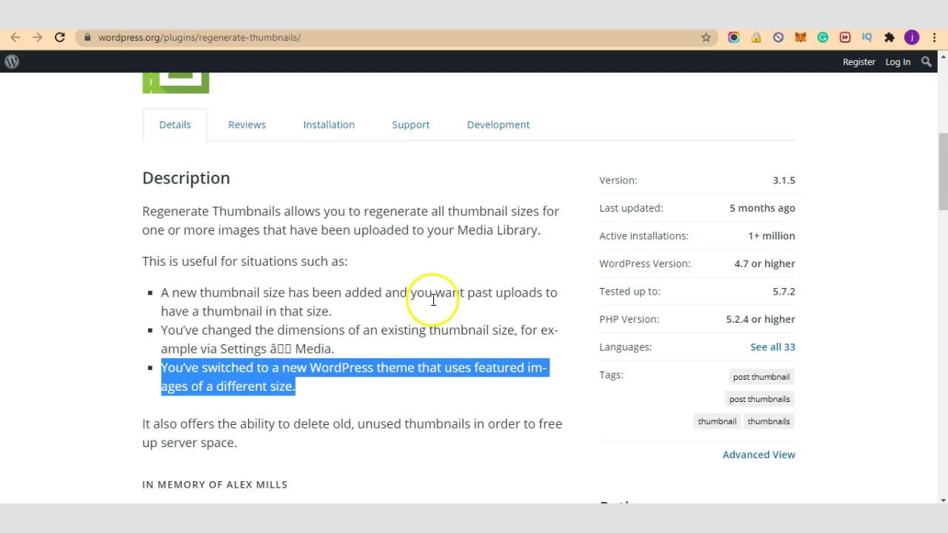
{"action": "scroll", "coordinate": [434, 326], "scroll_direction": "down", "scroll_amount": 1}
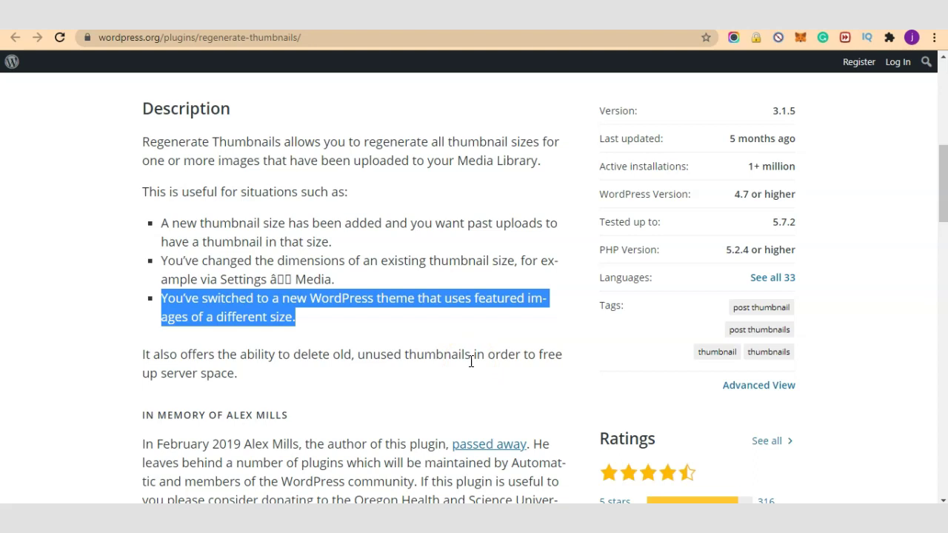
{"action": "scroll", "coordinate": [471, 361], "scroll_direction": "up", "scroll_amount": 5}
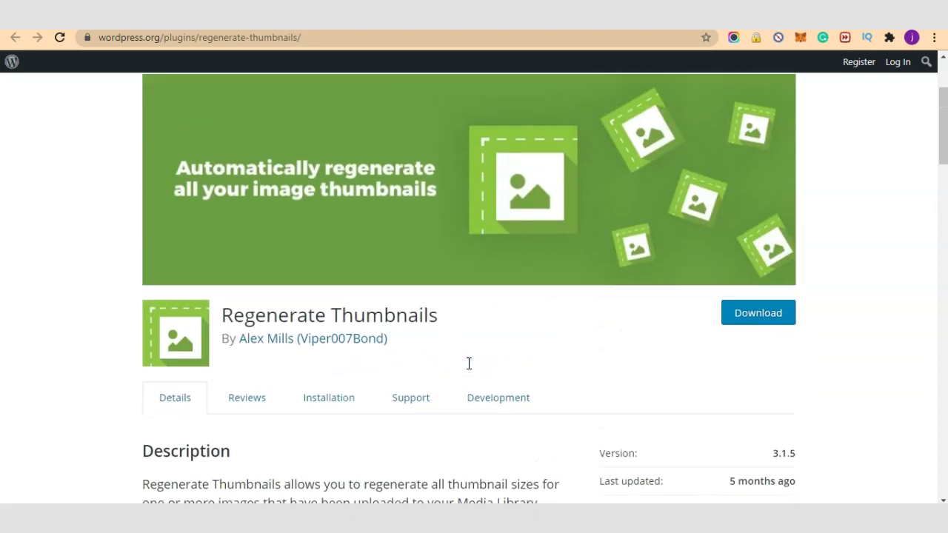
- Copy the 'Regenerate Thumbnails' plugin name and switch to the wp-admin Installed Plugins tab
{"action": "triple_click", "coordinate": [383, 318]}
{"action": "right_click", "coordinate": [383, 319]}
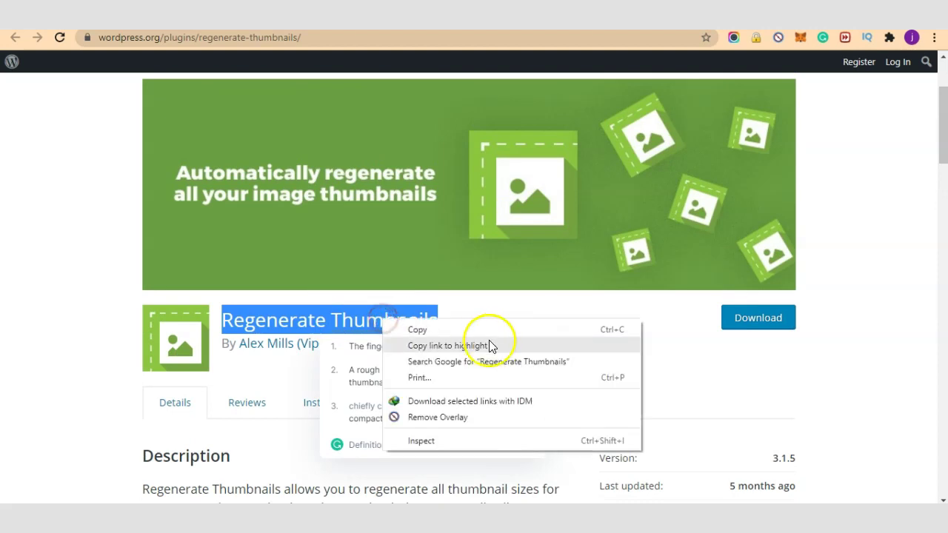
{"action": "left_click", "coordinate": [485, 329]}
{"action": "left_click", "coordinate": [538, 335]}
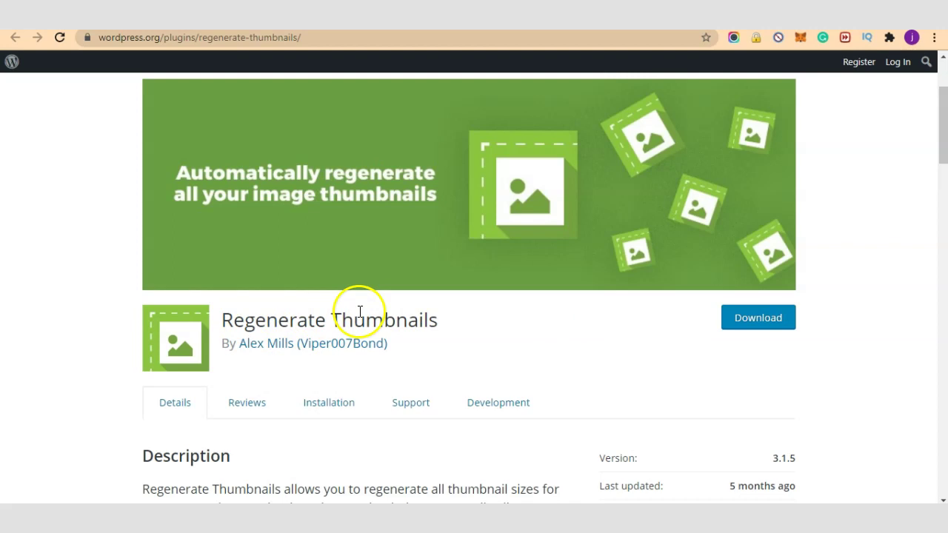
{"action": "left_click", "coordinate": [445, 15]}
- Search Add Plugins for the pasted 'Regenerate Thumbnails' name, then install and activate it
{"action": "scroll", "coordinate": [444, 237], "scroll_direction": "down", "scroll_amount": 1}
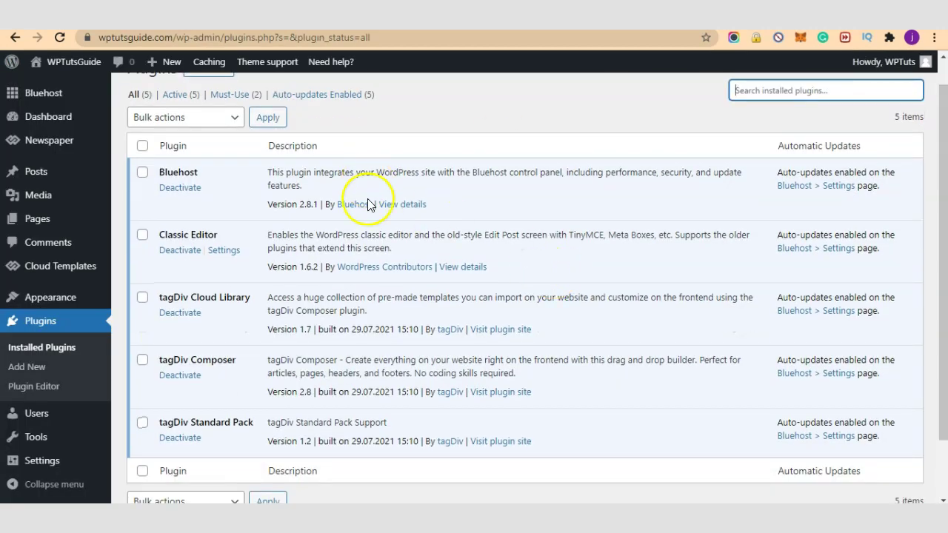
{"action": "scroll", "coordinate": [355, 200], "scroll_direction": "up", "scroll_amount": 1}
{"action": "left_click", "coordinate": [218, 99]}
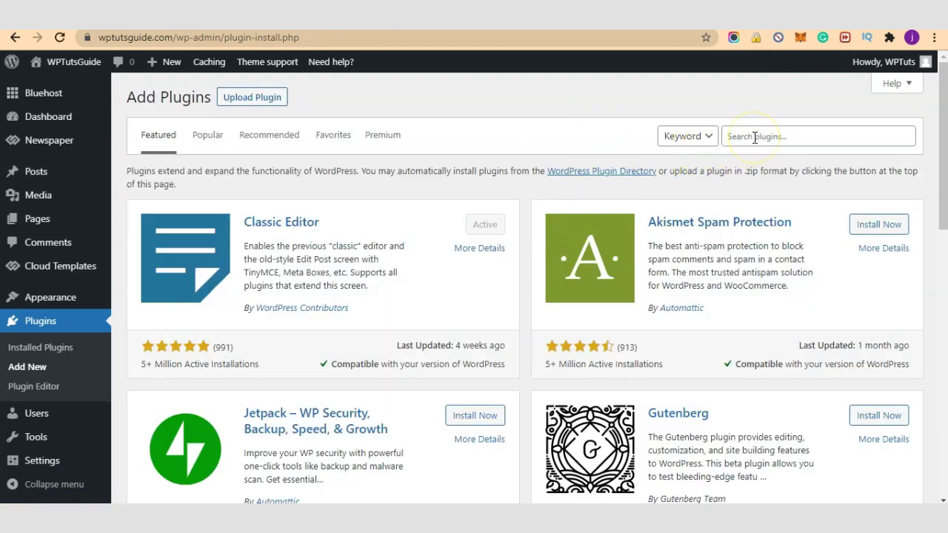
{"action": "left_click", "coordinate": [755, 137]}
{"action": "key", "text": "ctrl+v"}
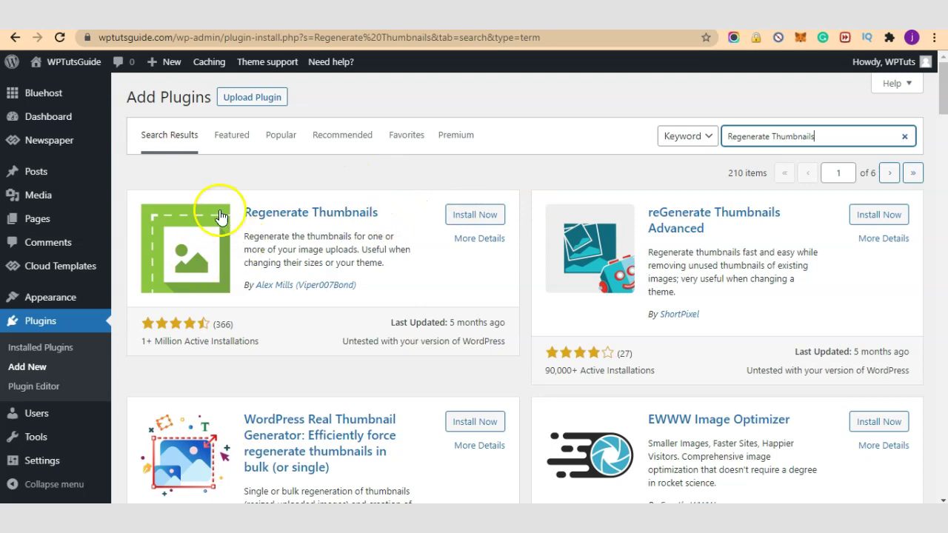
{"action": "left_click", "coordinate": [485, 216]}
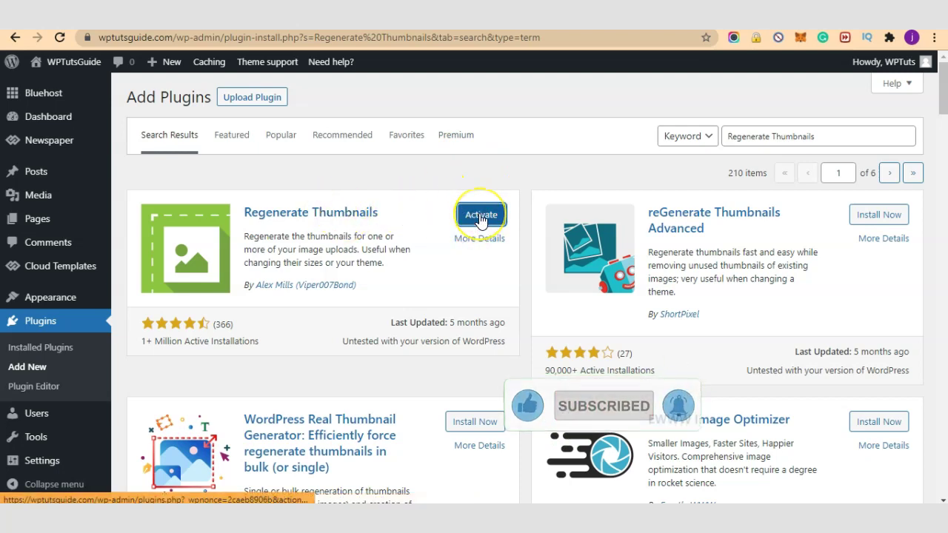
{"action": "left_click", "coordinate": [479, 216]}
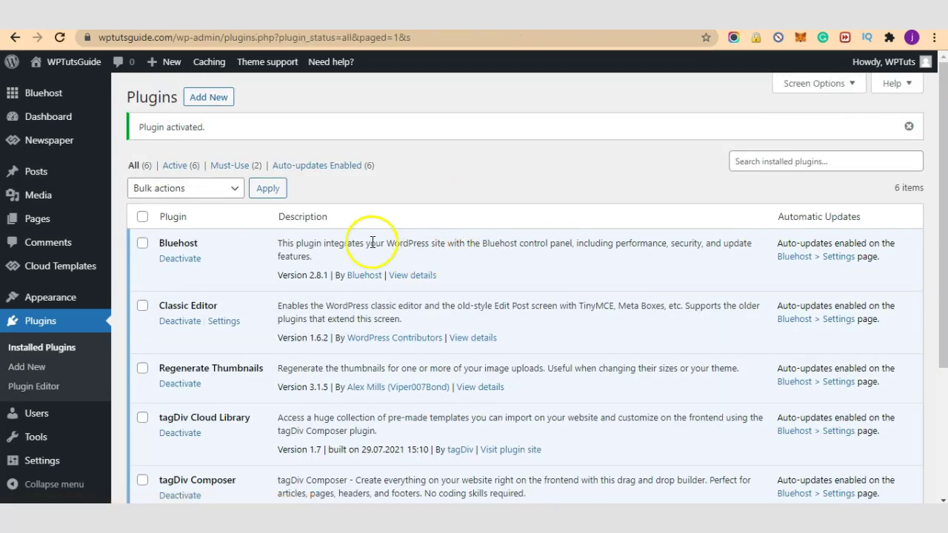
- Go to Tools > Regenerate Thumbnails from the admin sidebar
{"action": "scroll", "coordinate": [415, 289], "scroll_direction": "down", "scroll_amount": 1}
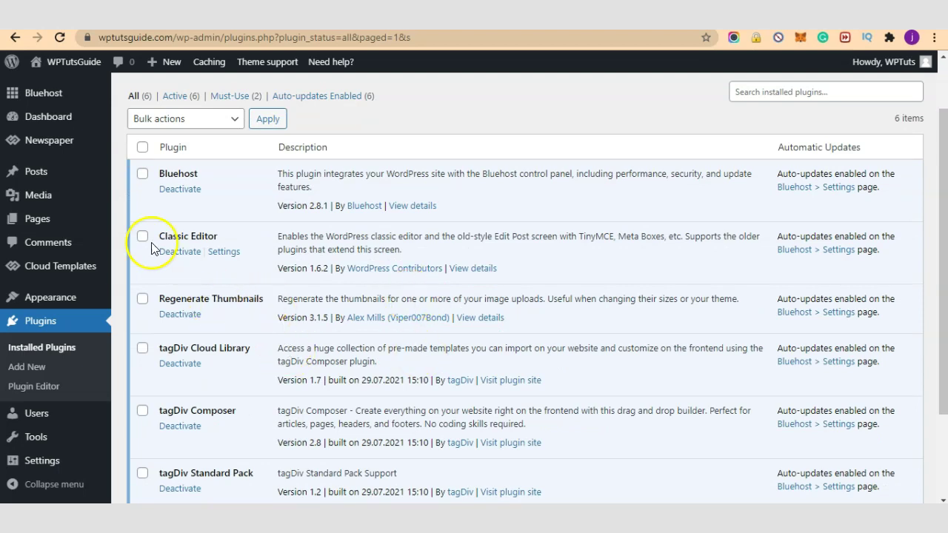
{"action": "mouse_move", "coordinate": [52, 198]}
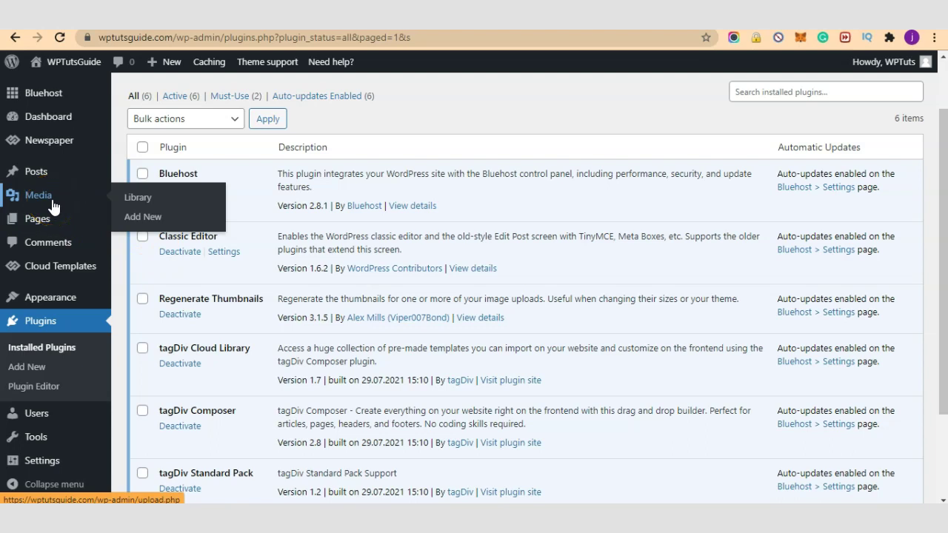
{"action": "mouse_move", "coordinate": [60, 444]}
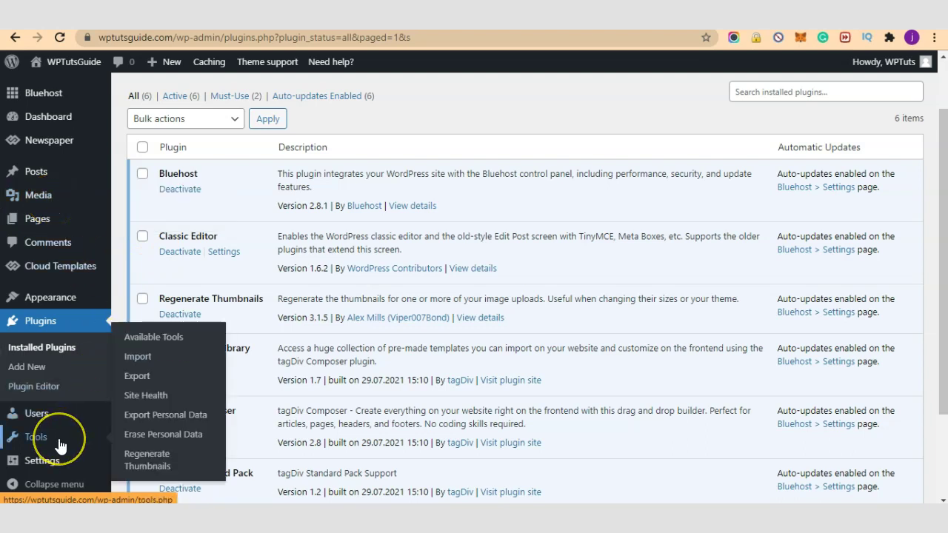
{"action": "left_click", "coordinate": [151, 464]}
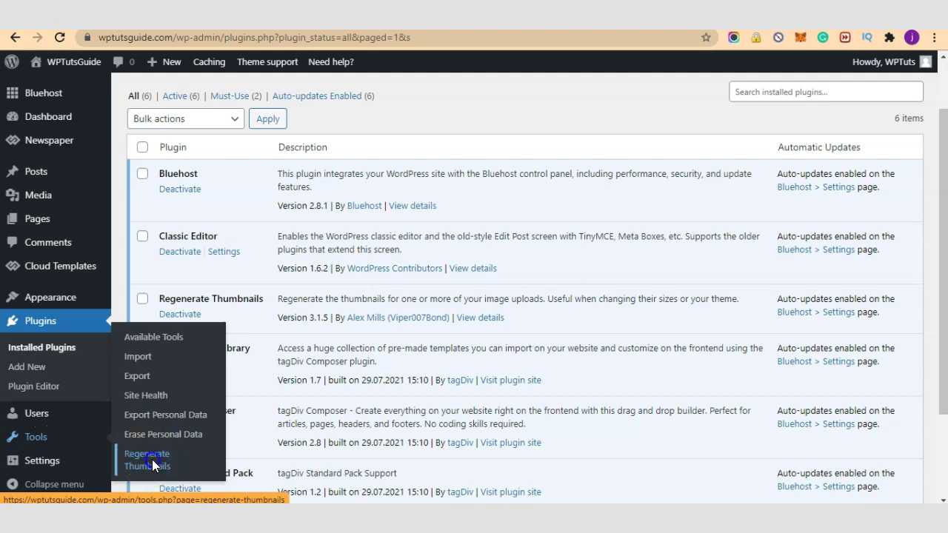
{"action": "left_click", "coordinate": [150, 462]}
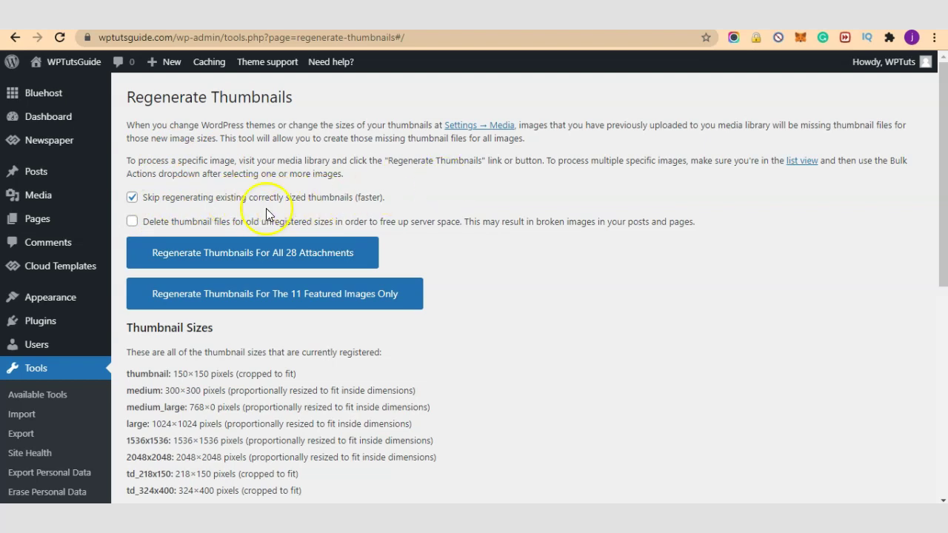
{"action": "scroll", "coordinate": [539, 229], "scroll_direction": "down", "scroll_amount": 1}
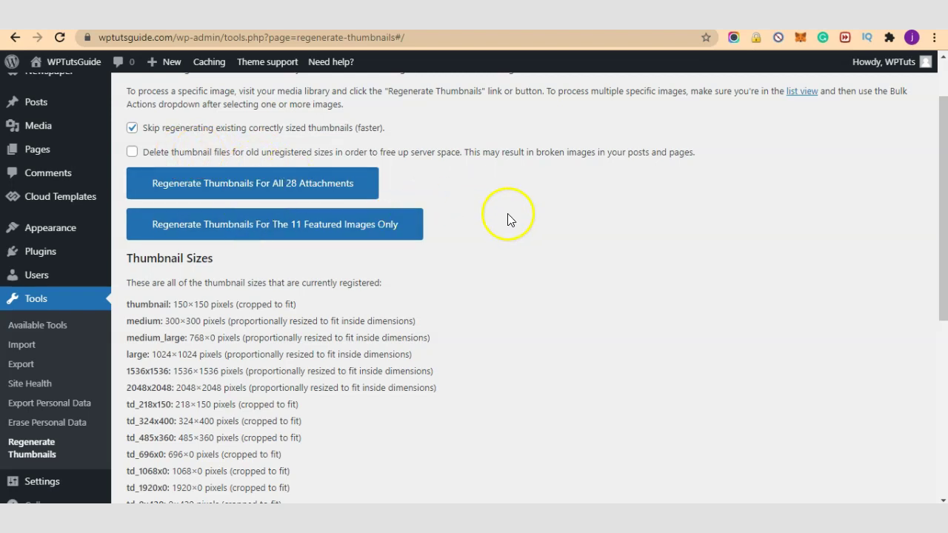
{"action": "scroll", "coordinate": [508, 214], "scroll_direction": "down", "scroll_amount": 1}
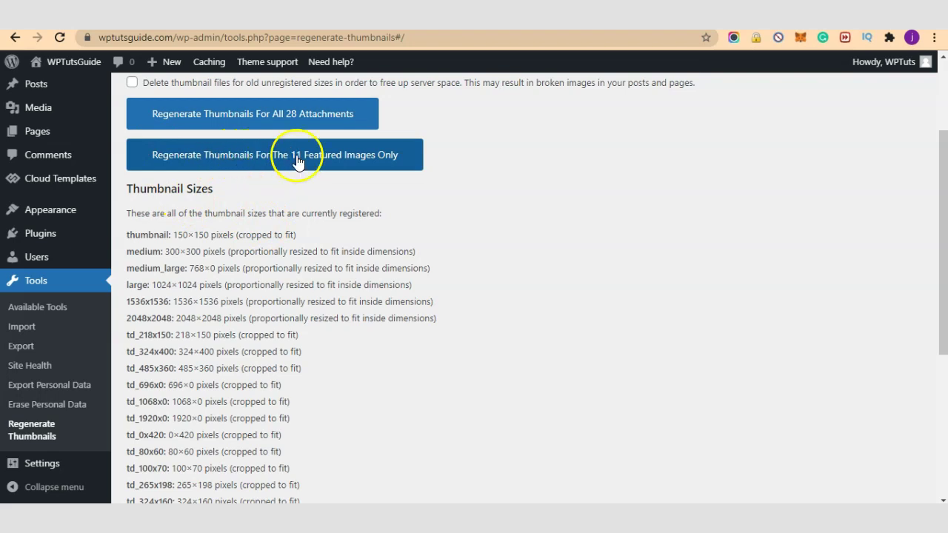
{"action": "scroll", "coordinate": [489, 193], "scroll_direction": "down", "scroll_amount": 5}
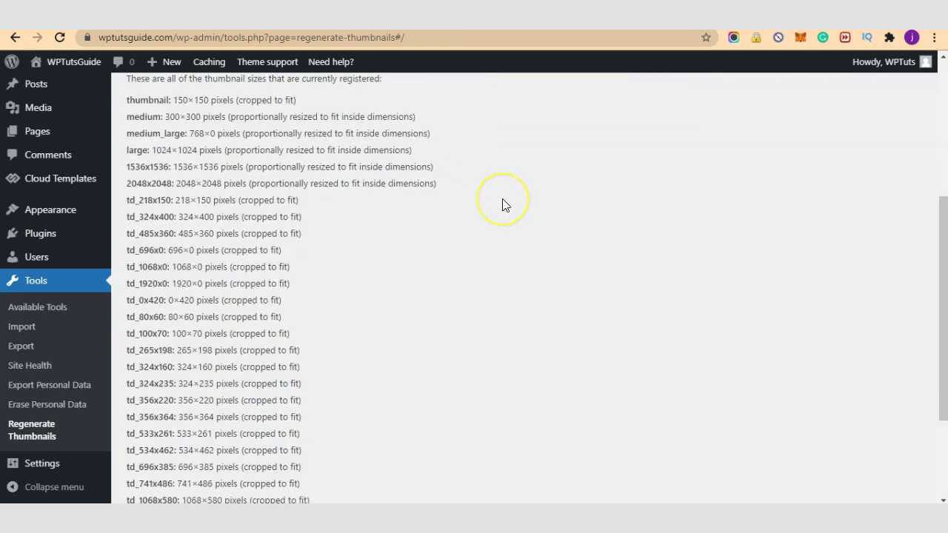
{"action": "scroll", "coordinate": [502, 200], "scroll_direction": "up", "scroll_amount": 6}
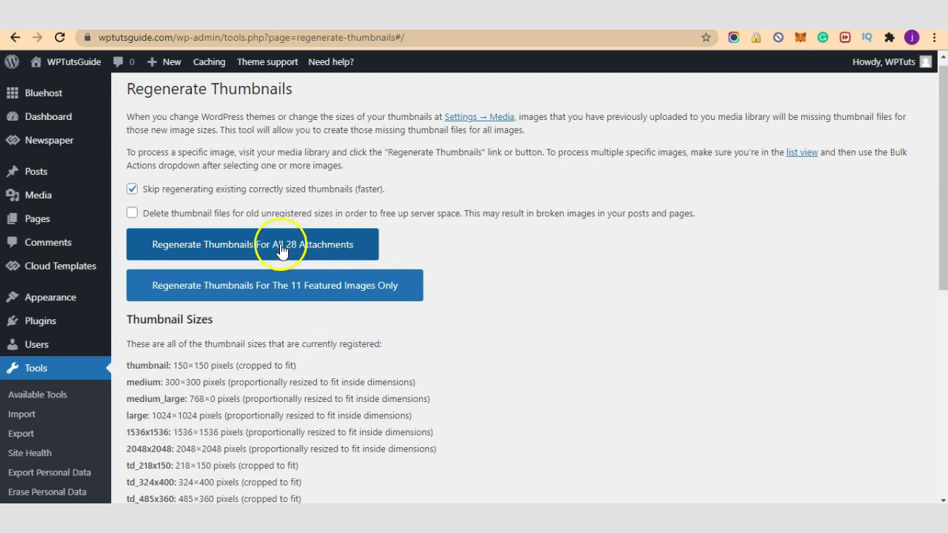
- Regenerate thumbnails for all 28 attachments and review the completed Regeneration Log
{"action": "left_click", "coordinate": [366, 248]}
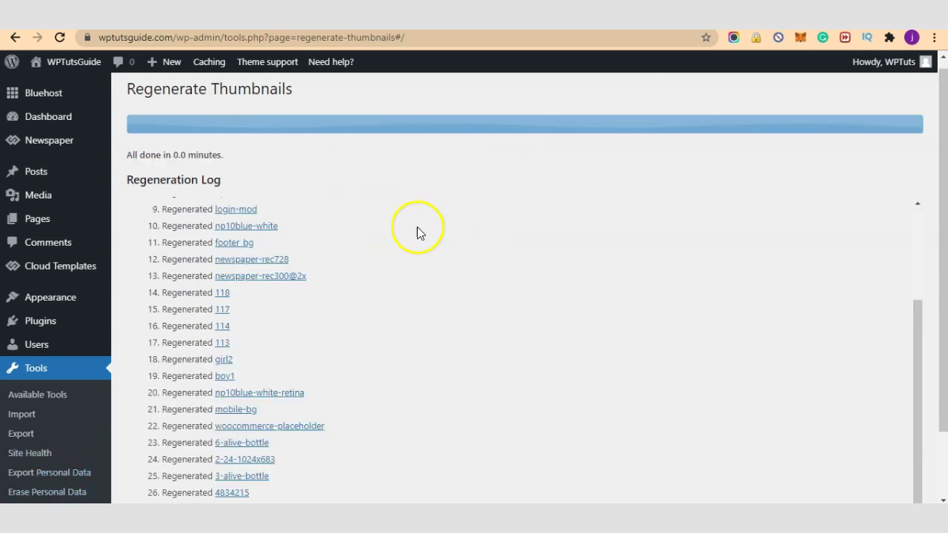
{"action": "scroll", "coordinate": [404, 259], "scroll_direction": "down", "scroll_amount": 1}
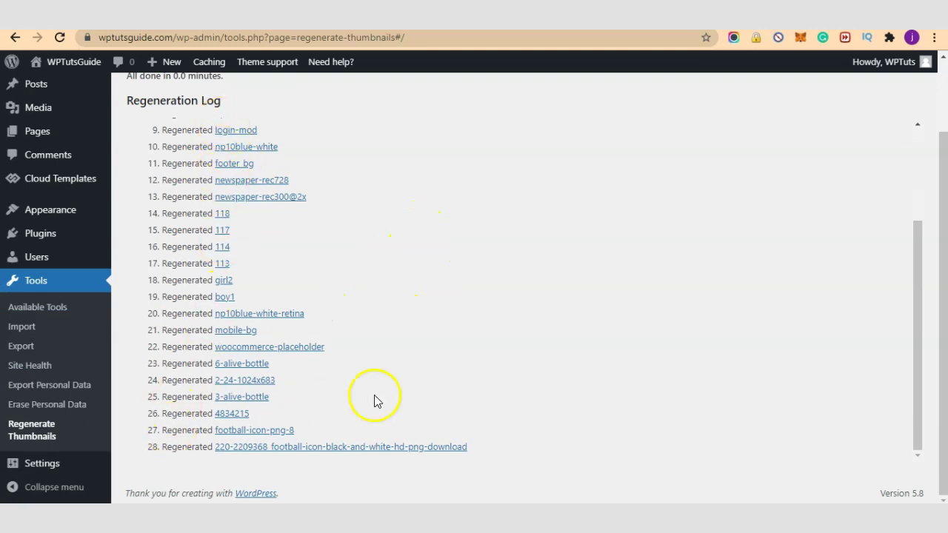
{"action": "scroll", "coordinate": [497, 353], "scroll_direction": "up", "scroll_amount": 2}
{"action": "scroll", "coordinate": [555, 278], "scroll_direction": "up", "scroll_amount": 1}
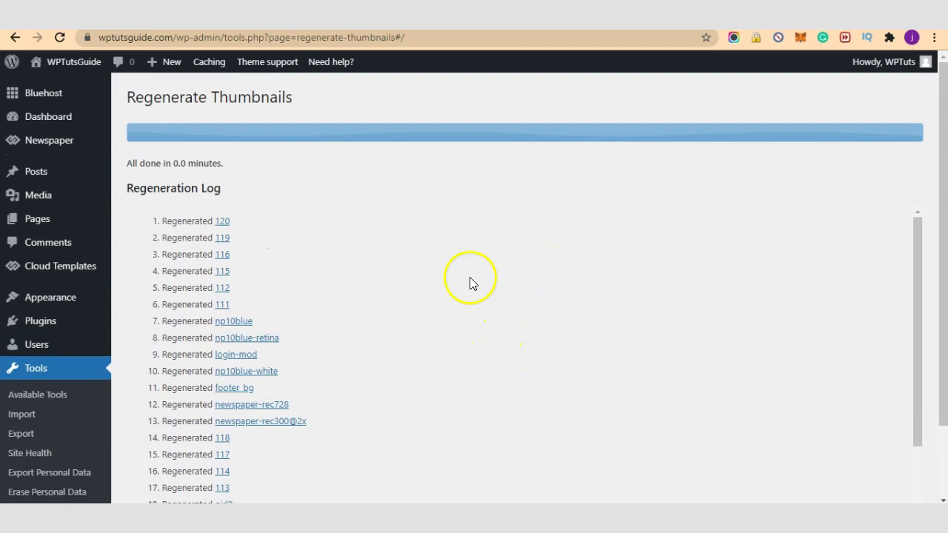
{"action": "scroll", "coordinate": [469, 277], "scroll_direction": "down", "scroll_amount": 3}
{"action": "scroll", "coordinate": [461, 304], "scroll_direction": "up", "scroll_amount": 2}
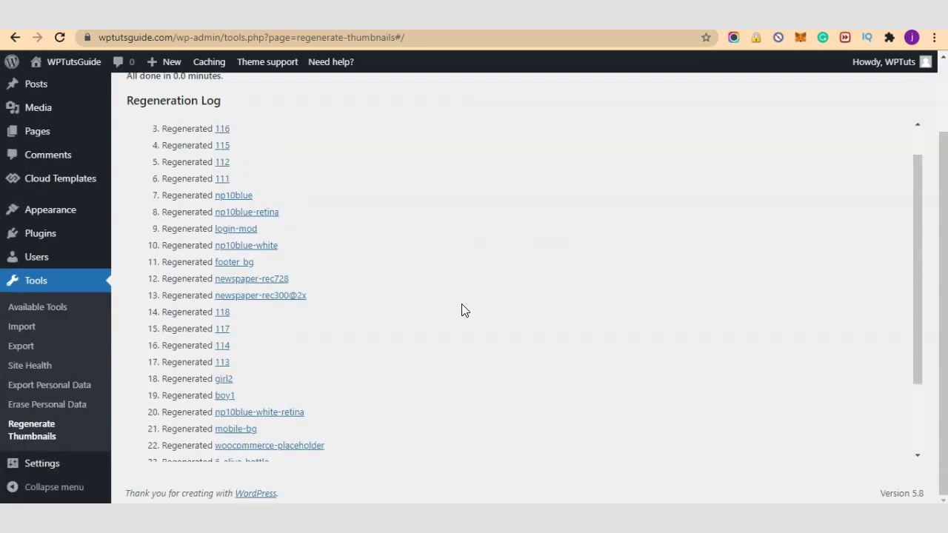
{"action": "scroll", "coordinate": [544, 252], "scroll_direction": "up", "scroll_amount": 1}
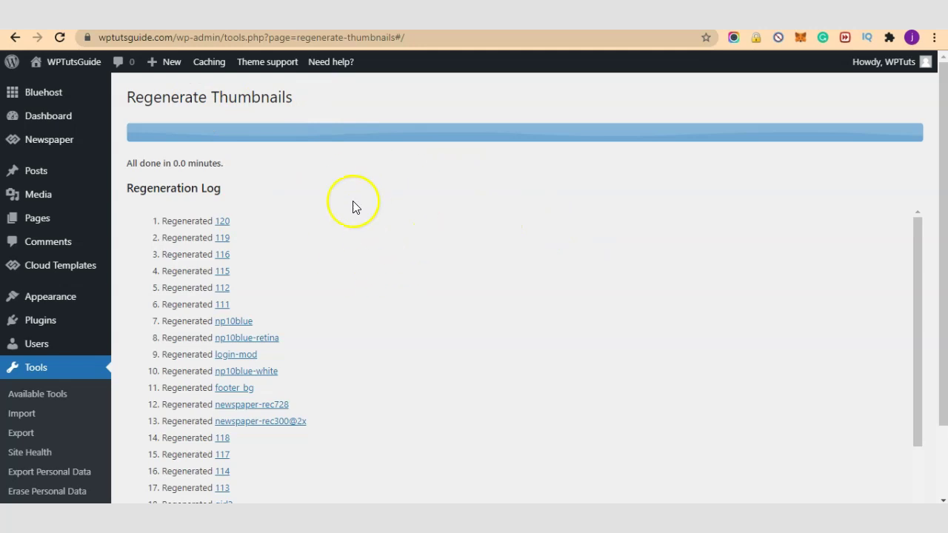
{"action": "scroll", "coordinate": [471, 236], "scroll_direction": "down", "scroll_amount": 2}
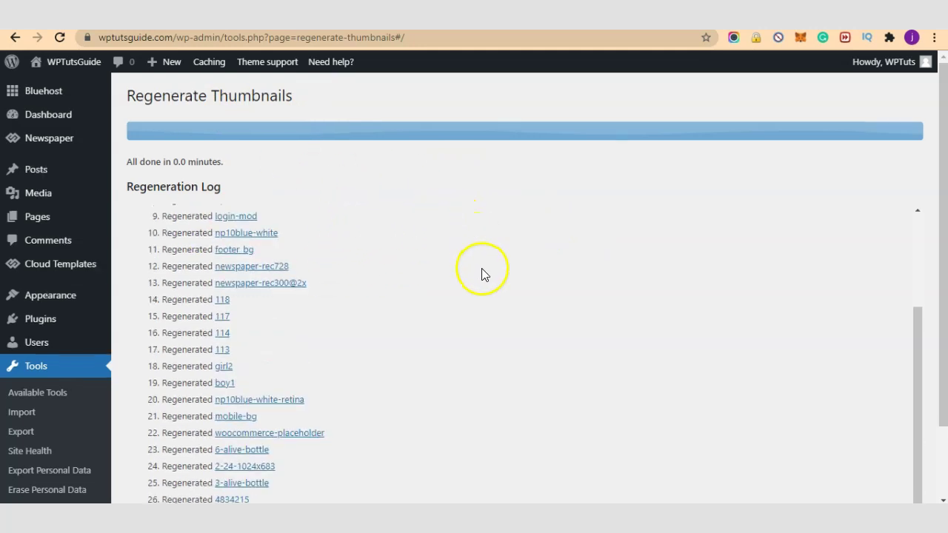
{"action": "scroll", "coordinate": [481, 268], "scroll_direction": "down", "scroll_amount": 2}
{"action": "scroll", "coordinate": [422, 295], "scroll_direction": "up", "scroll_amount": 2}
{"action": "scroll", "coordinate": [383, 288], "scroll_direction": "up", "scroll_amount": 2}
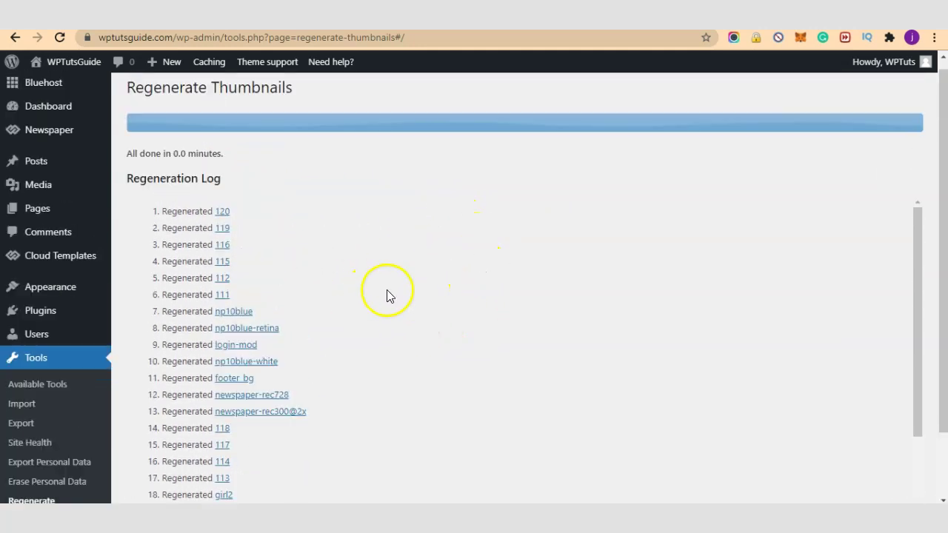